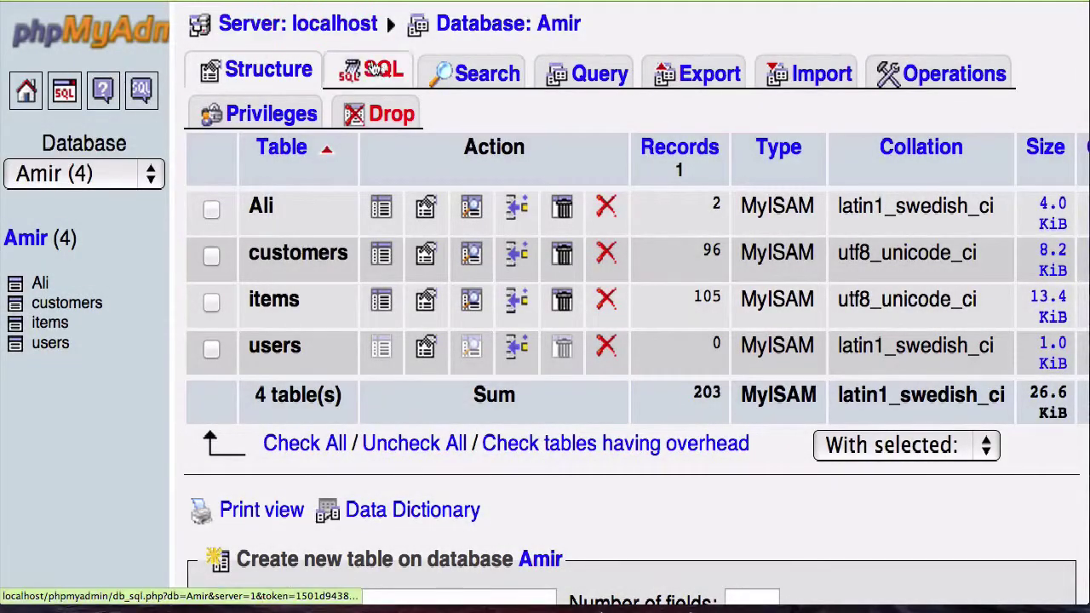
On Amir's SQL page, write 'ALTER TABLE ALi ADD column1 varchar(10)', fixing the typos
{"action": "left_click", "coordinate": [385, 74]}
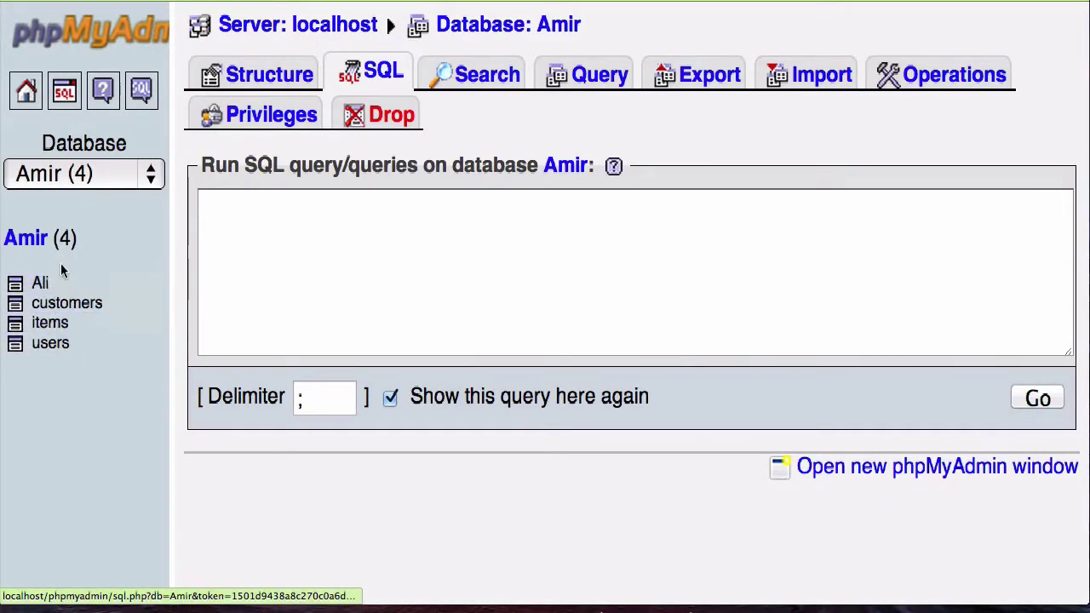
{"action": "left_click", "coordinate": [256, 238]}
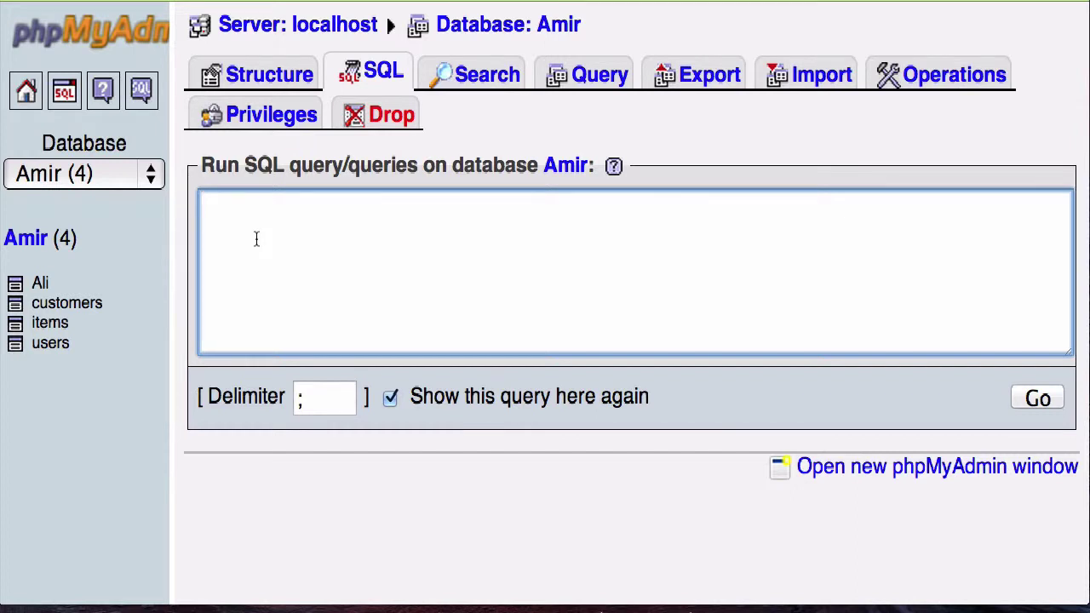
{"action": "type", "text": "ALTER "}
{"action": "type", "text": "TABLE"}
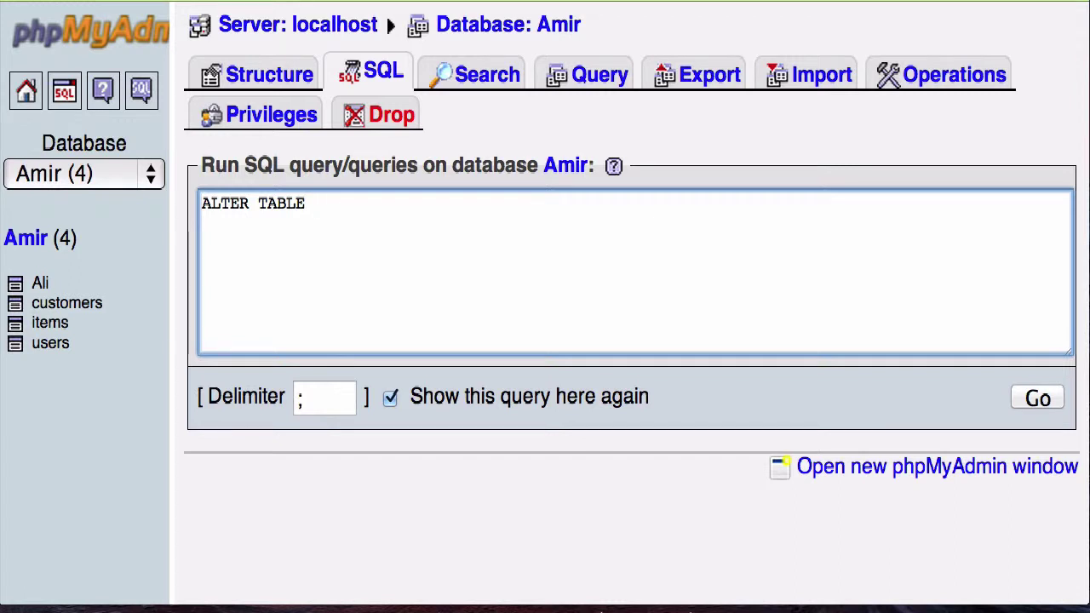
{"action": "type", "text": "A"}
{"action": "type", "text": "Li A"}
{"action": "type", "text": "DD "}
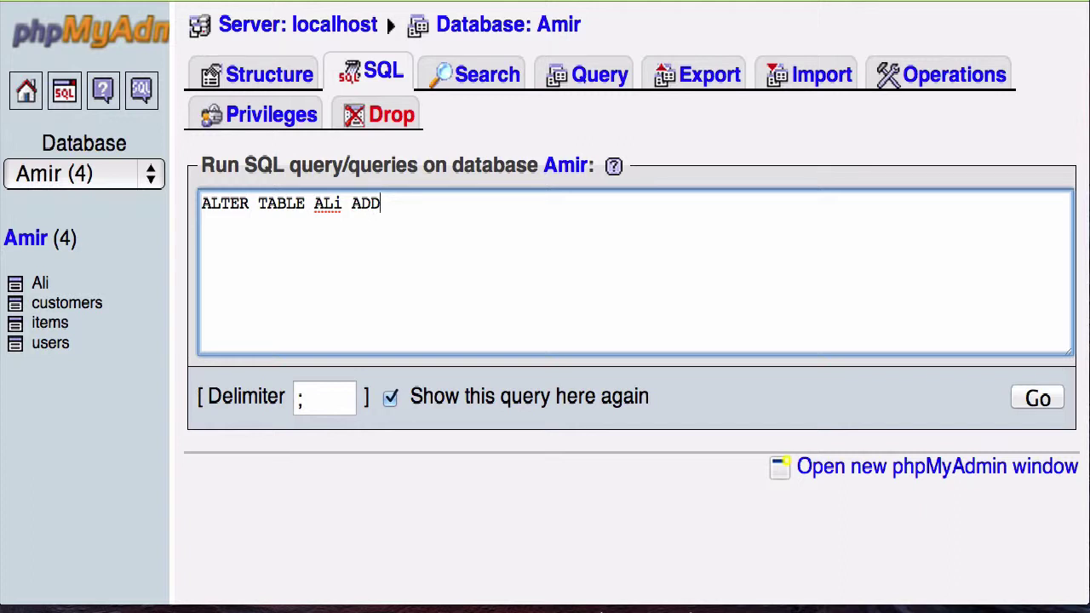
{"action": "type", "text": "samp"}
{"action": "type", "text": "l"}
{"action": "key", "text": "BackSpace"}
{"action": "key", "text": "BackSpace"}
{"action": "key", "text": "BackSpace"}
{"action": "key", "text": "BackSpace"}
{"action": "type", "text": "column"}
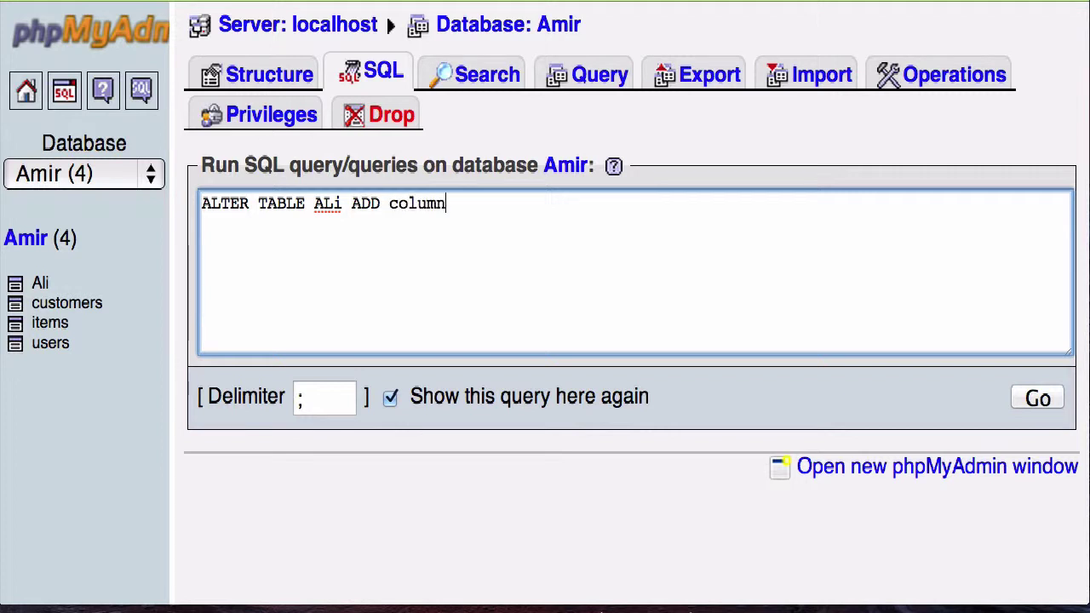
{"action": "type", "text": "2"}
{"action": "key", "text": "BackSpace"}
{"action": "type", "text": "1"}
{"action": "key", "text": "BackSpace"}
{"action": "type", "text": "v"}
{"action": "type", "text": "archar"}
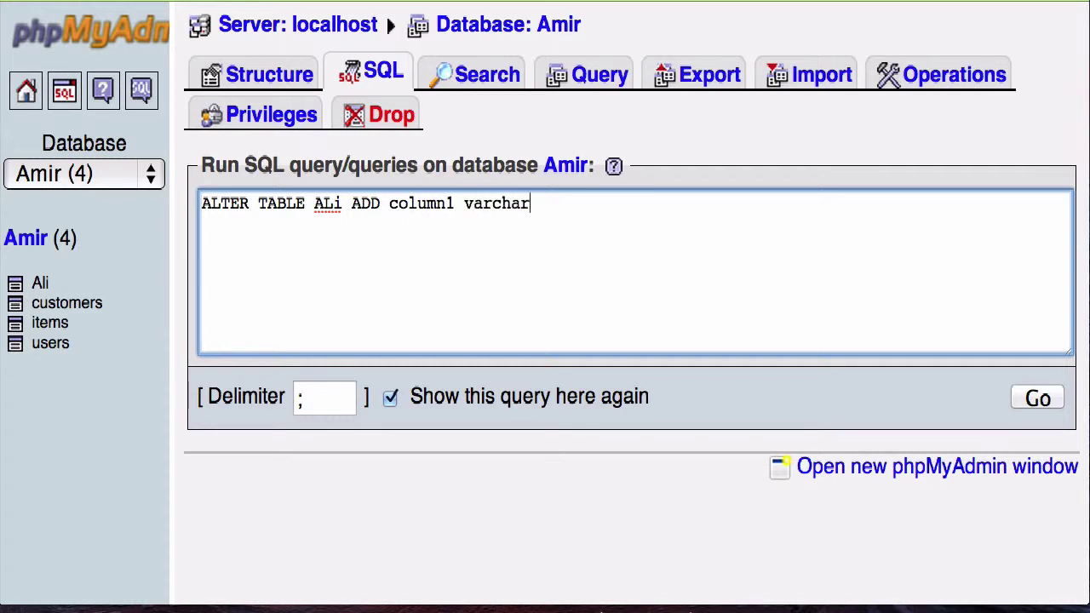
{"action": "type", "text": "(10"}
Run the ADD column1 query, then browse ALi's rows showing column1 as NULL
{"action": "left_click", "coordinate": [1035, 398]}
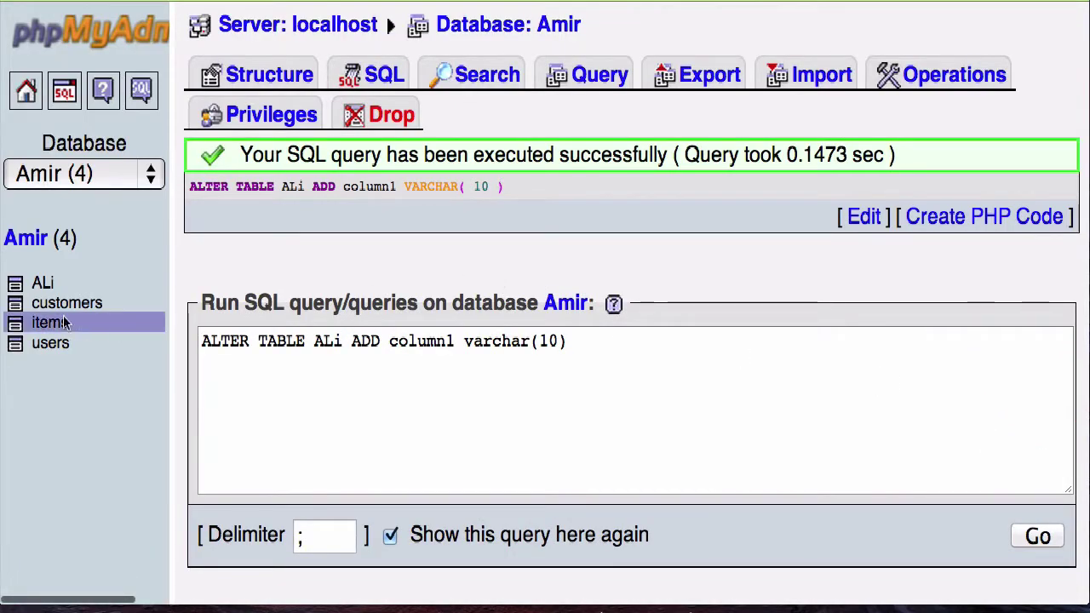
{"action": "left_click", "coordinate": [43, 283]}
{"action": "scroll", "coordinate": [310, 362], "scroll_direction": "down", "scroll_amount": 1}
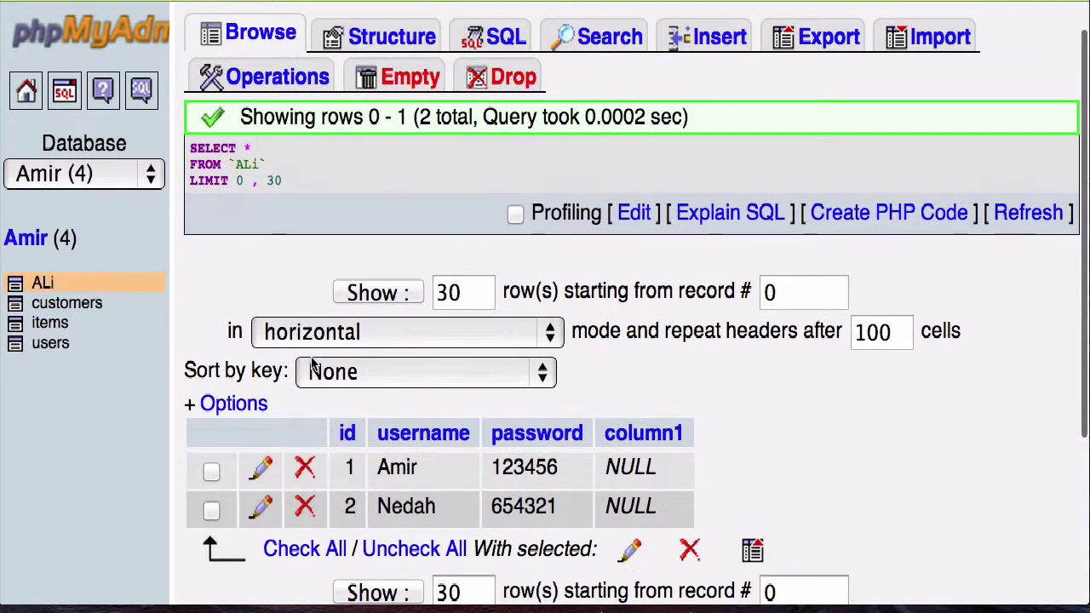
{"action": "scroll", "coordinate": [311, 362], "scroll_direction": "up", "scroll_amount": 1}
{"action": "scroll", "coordinate": [310, 365], "scroll_direction": "down", "scroll_amount": 1}
{"action": "scroll", "coordinate": [311, 364], "scroll_direction": "down", "scroll_amount": 1}
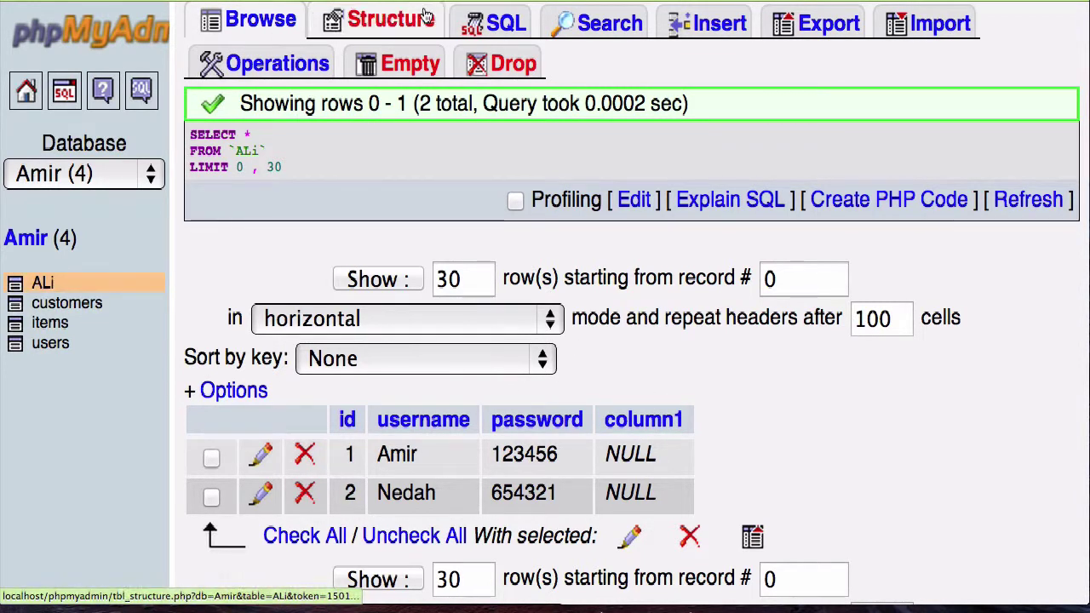
Replace ALi's prefilled SQL query with an 'ALTER TABLE ALi DROP COLUMN' statement
{"action": "left_click", "coordinate": [489, 22]}
{"action": "left_click_drag", "start_coordinate": [479, 226], "coordinate": [253, 178]}
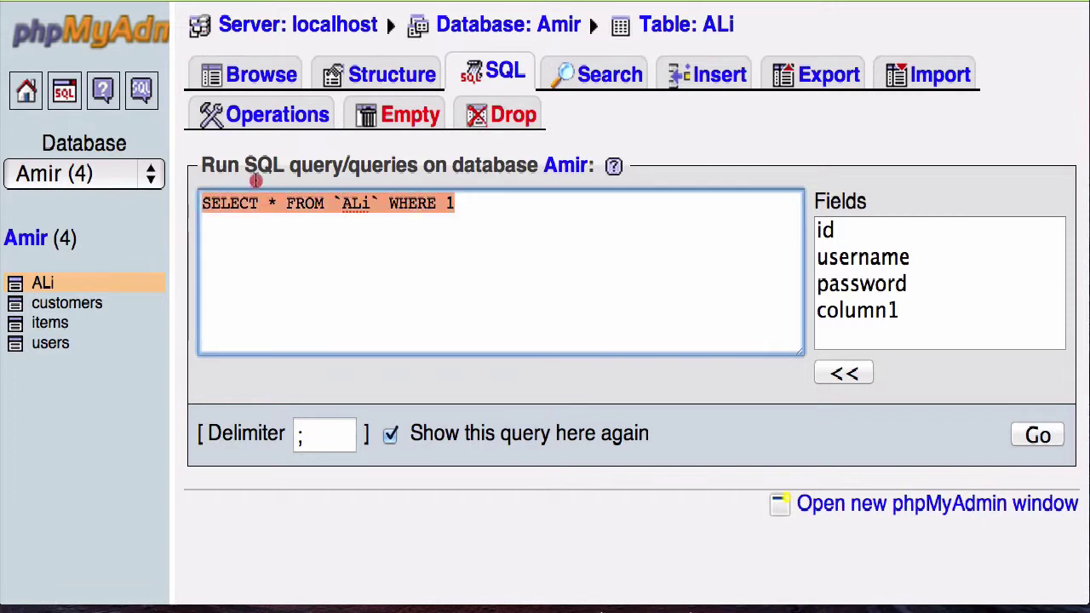
{"action": "key", "text": "BackSpace"}
{"action": "type", "text": "ALTER "}
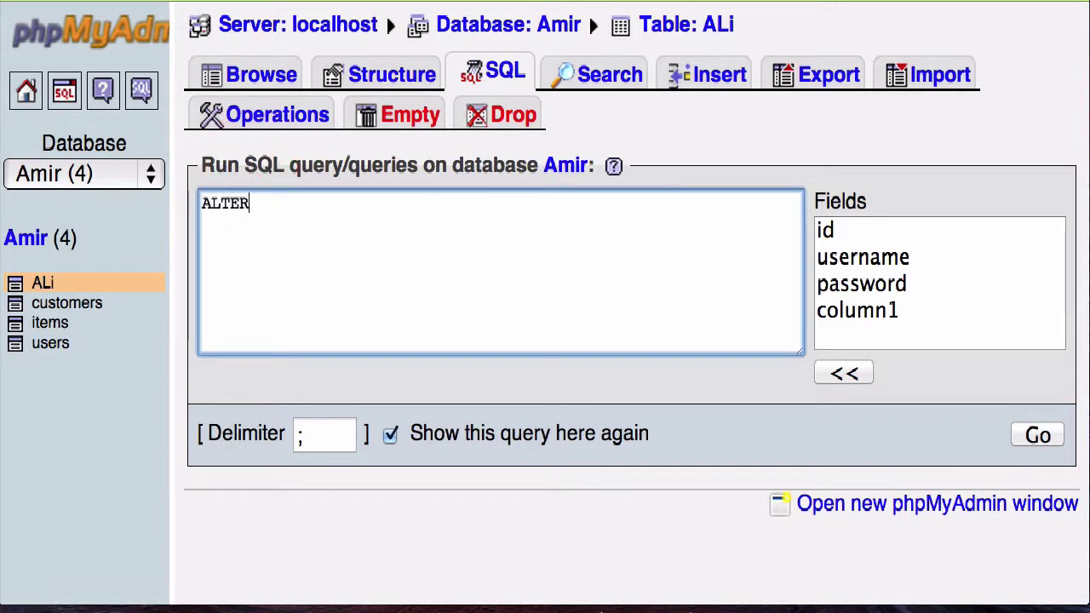
{"action": "type", "text": "TABL"}
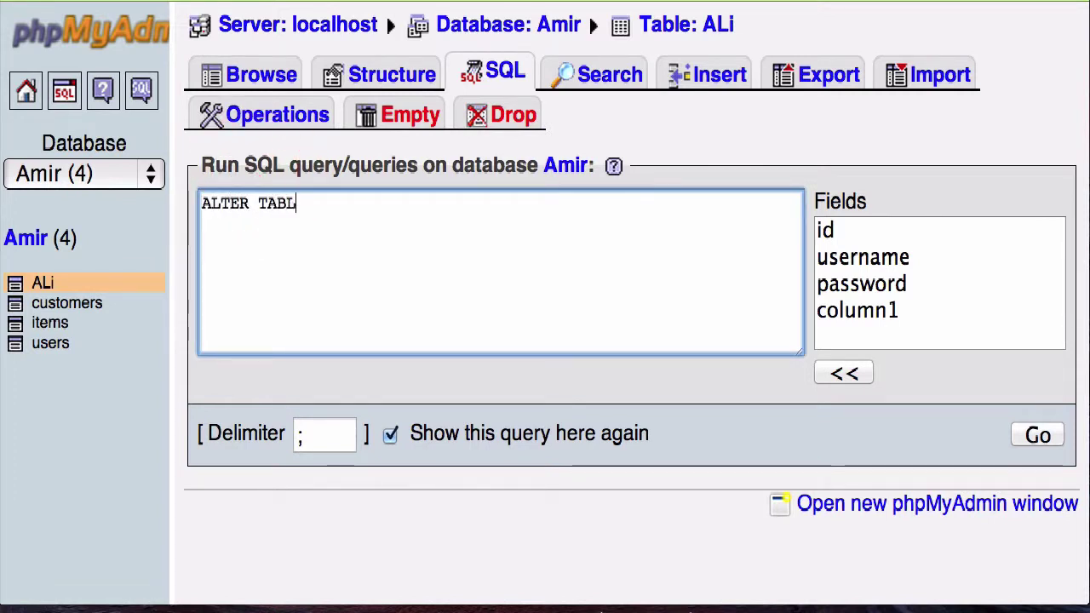
{"action": "type", "text": "E"}
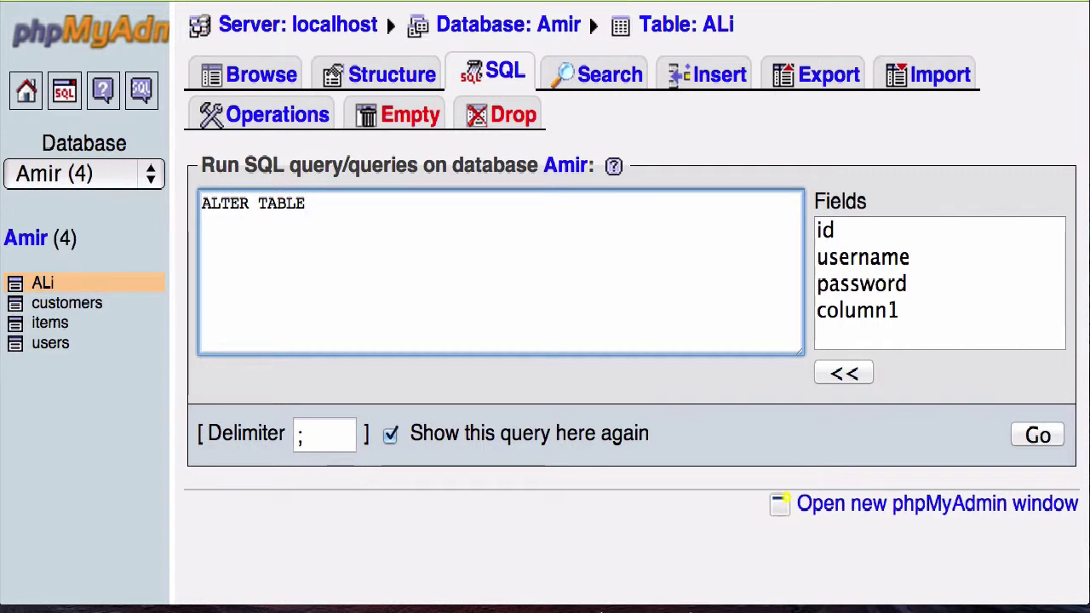
{"action": "type", "text": " AL"}
{"action": "type", "text": "i "}
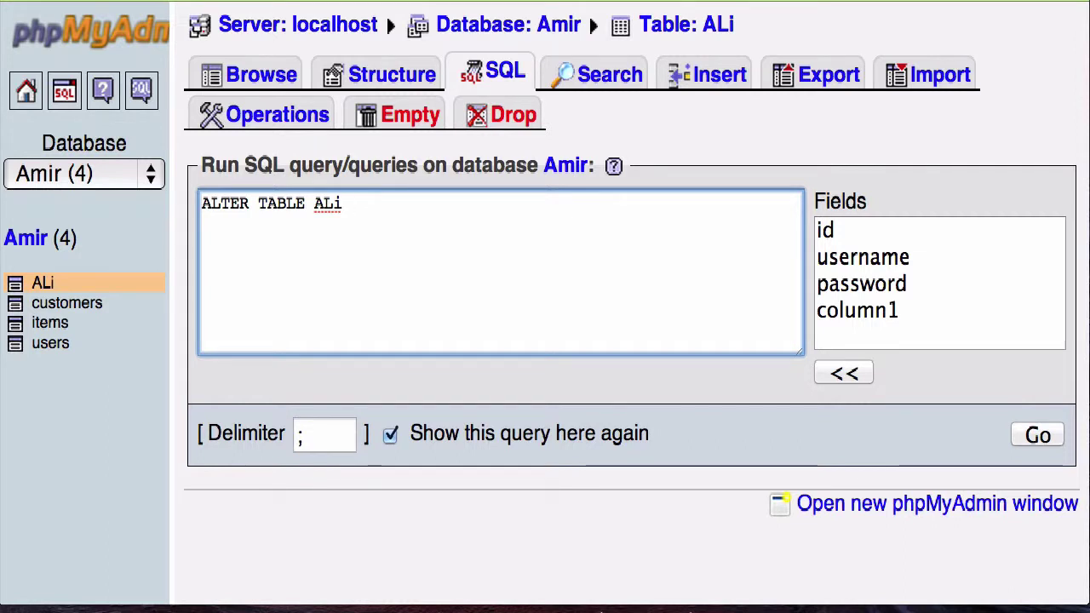
{"action": "type", "text": "DROP "}
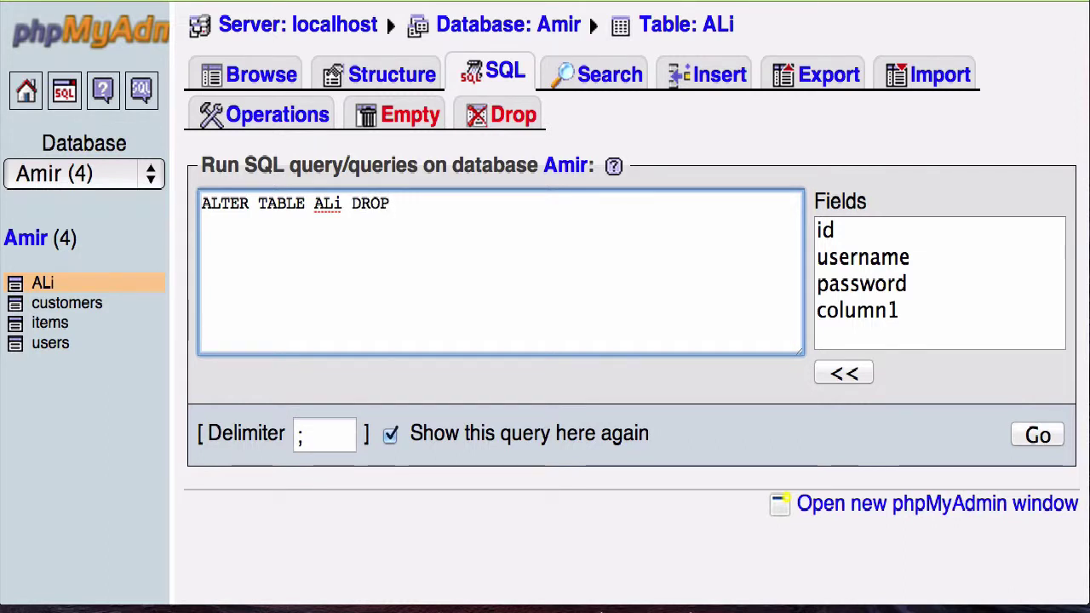
{"action": "type", "text": "COLUMN col"}
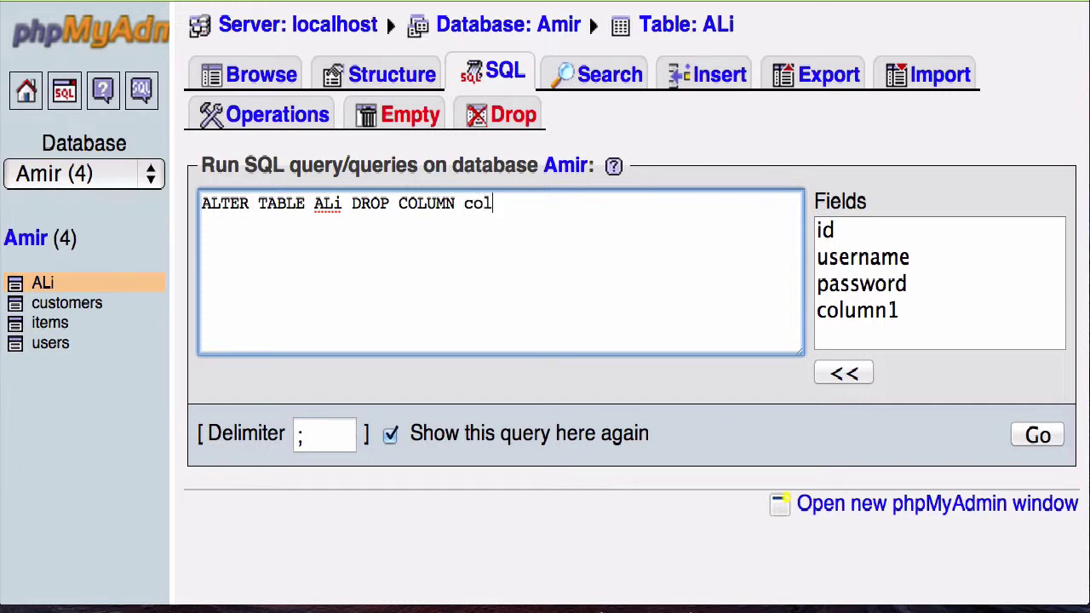
{"action": "type", "text": "umn2"}
{"action": "key", "text": "ctrl+a"}
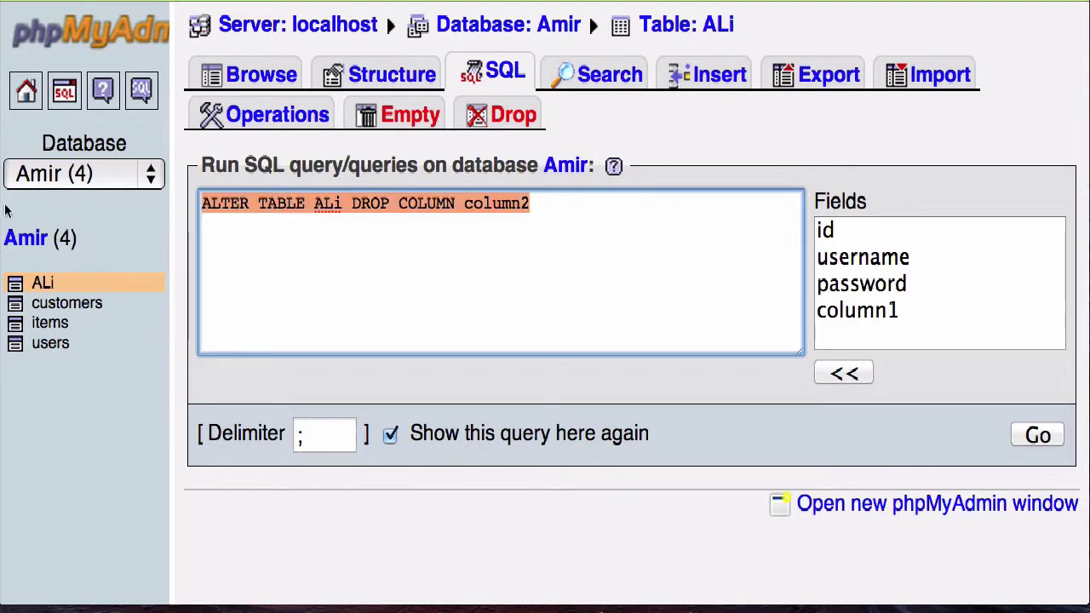
Correct the dropped column's name from column2 to column1 in the query
{"action": "left_click", "coordinate": [39, 282]}
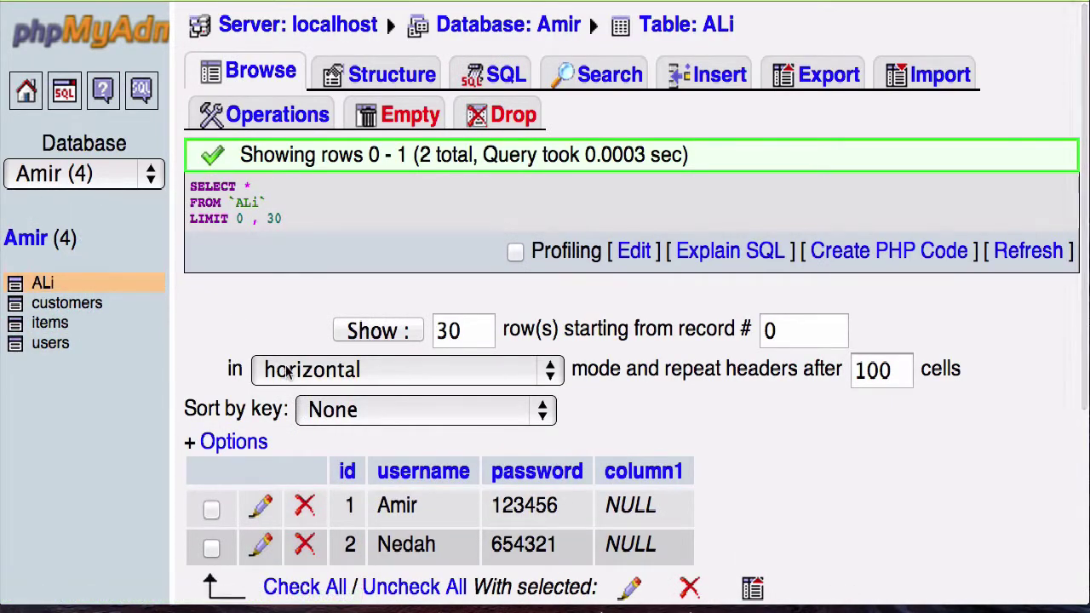
{"action": "scroll", "coordinate": [217, 361], "scroll_direction": "left", "scroll_amount": 5}
{"action": "left_click", "coordinate": [539, 209]}
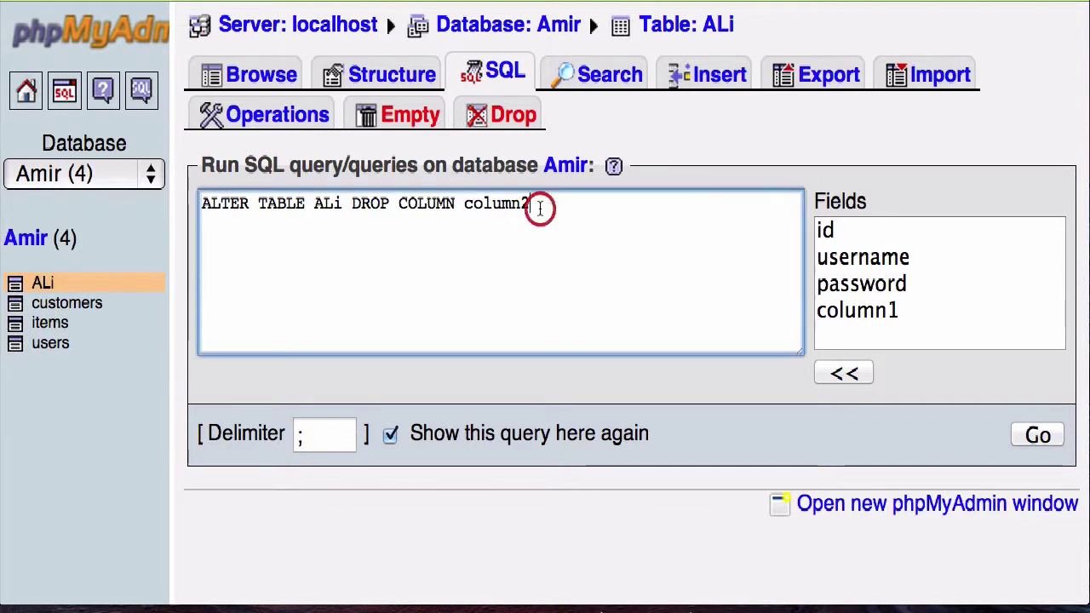
{"action": "key", "text": "BackSpace"}
{"action": "type", "text": "1"}
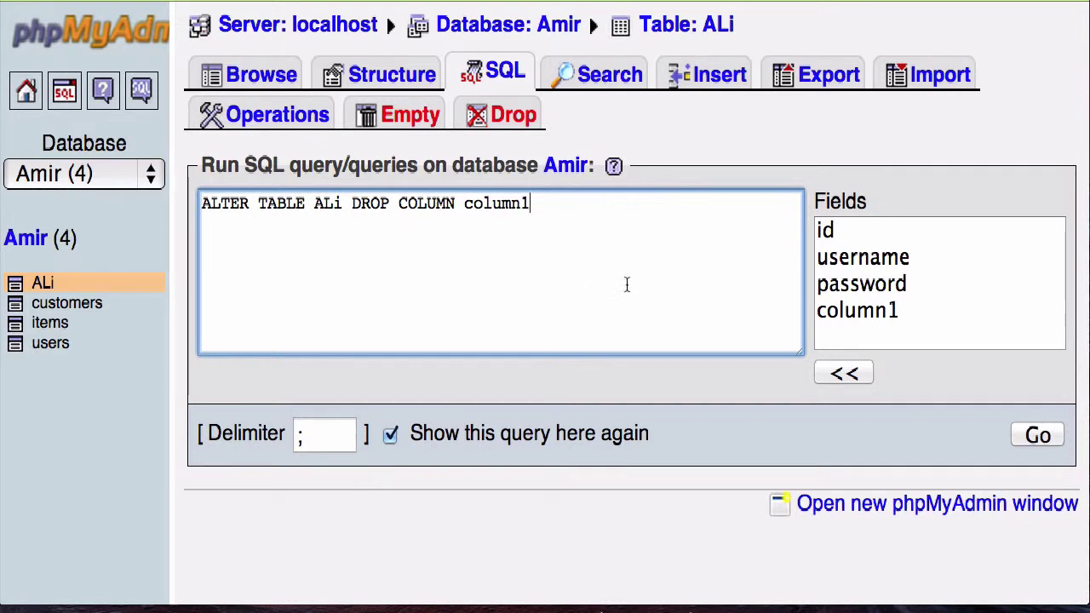
Run and confirm the DROP COLUMN query, then browse ALi's rows to verify column1 is gone
{"action": "left_click", "coordinate": [1024, 442]}
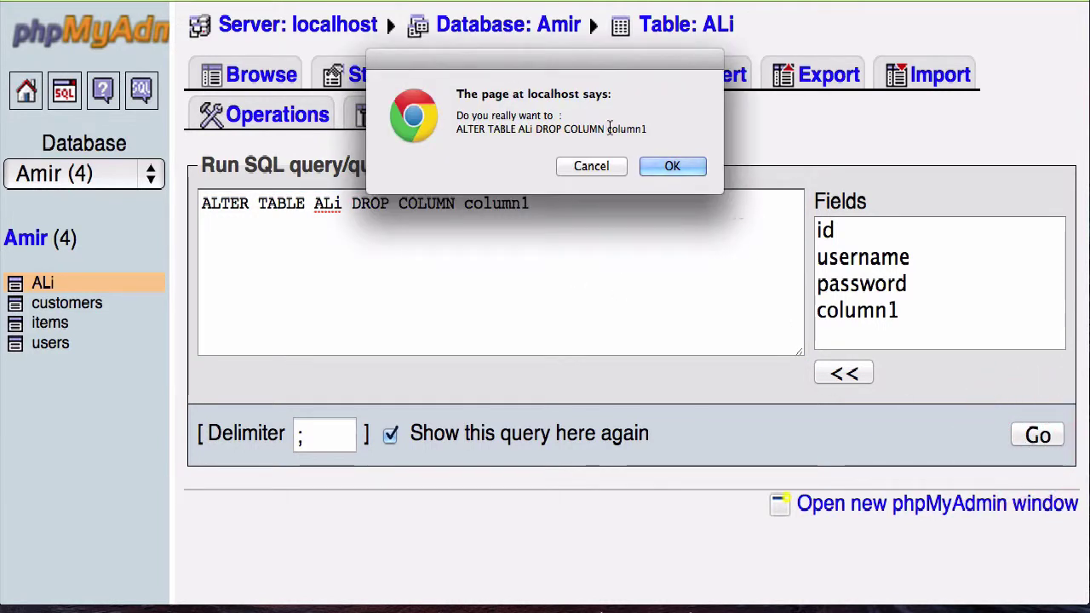
{"action": "left_click", "coordinate": [695, 166]}
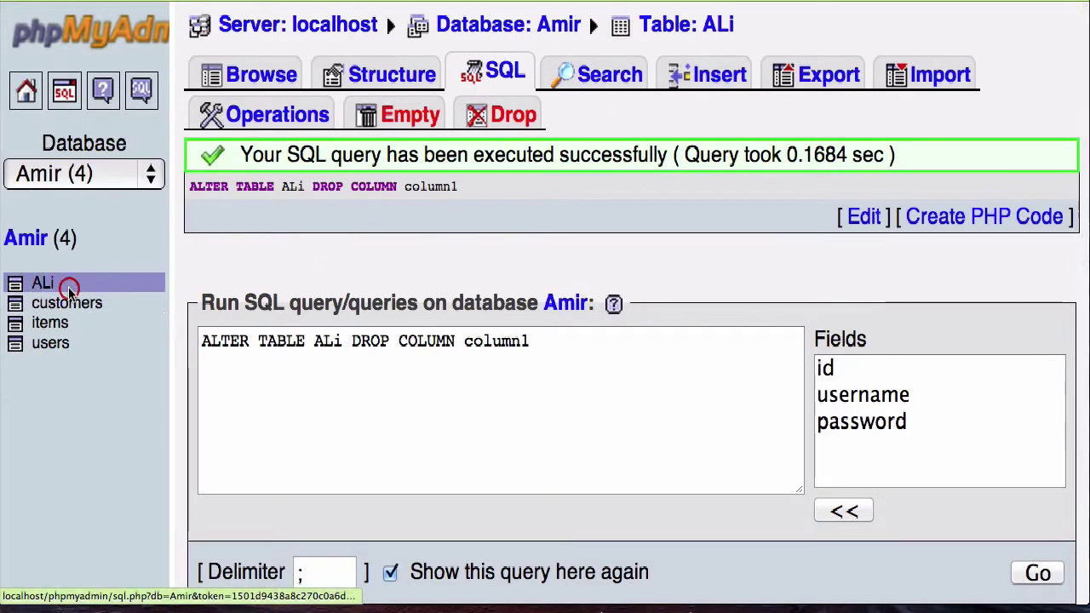
{"action": "left_click", "coordinate": [41, 288]}
{"action": "scroll", "coordinate": [510, 460], "scroll_direction": "down", "scroll_amount": 5}
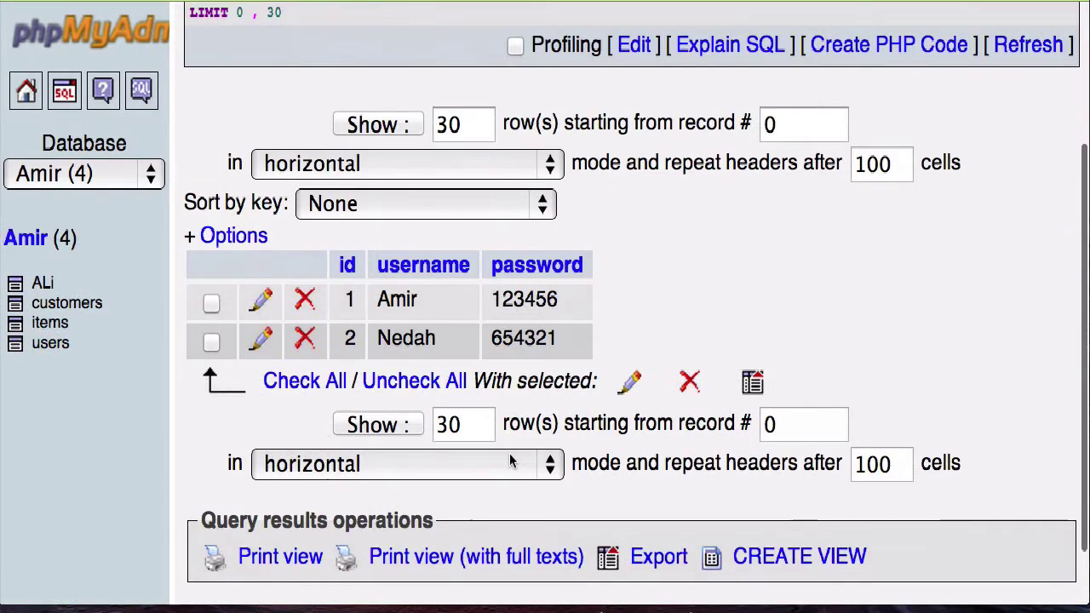
{"action": "scroll", "coordinate": [511, 460], "scroll_direction": "up", "scroll_amount": 3}
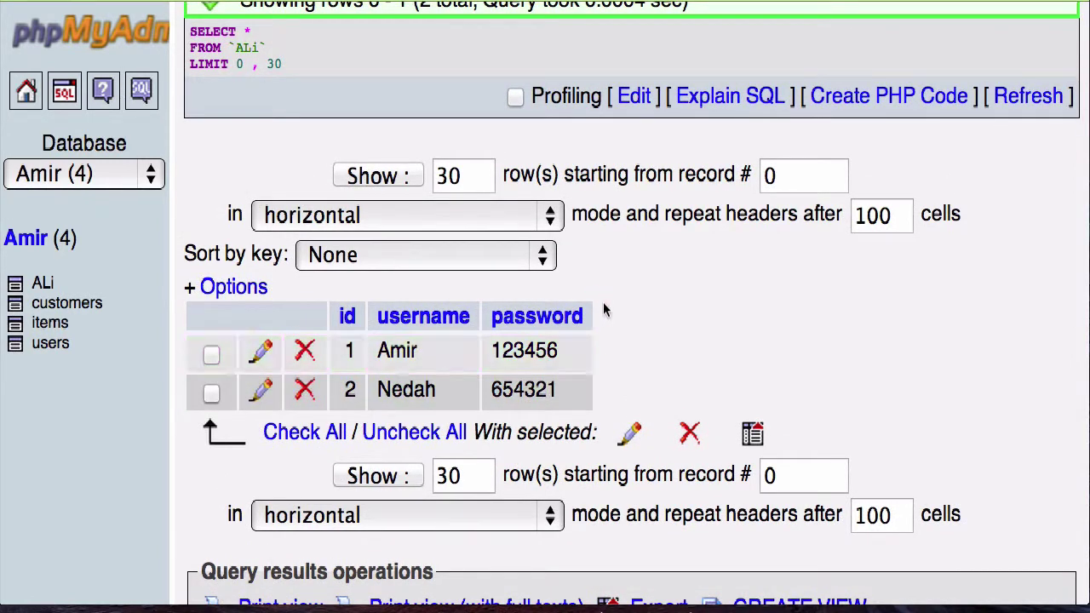
{"action": "left_click", "coordinate": [515, 320]}
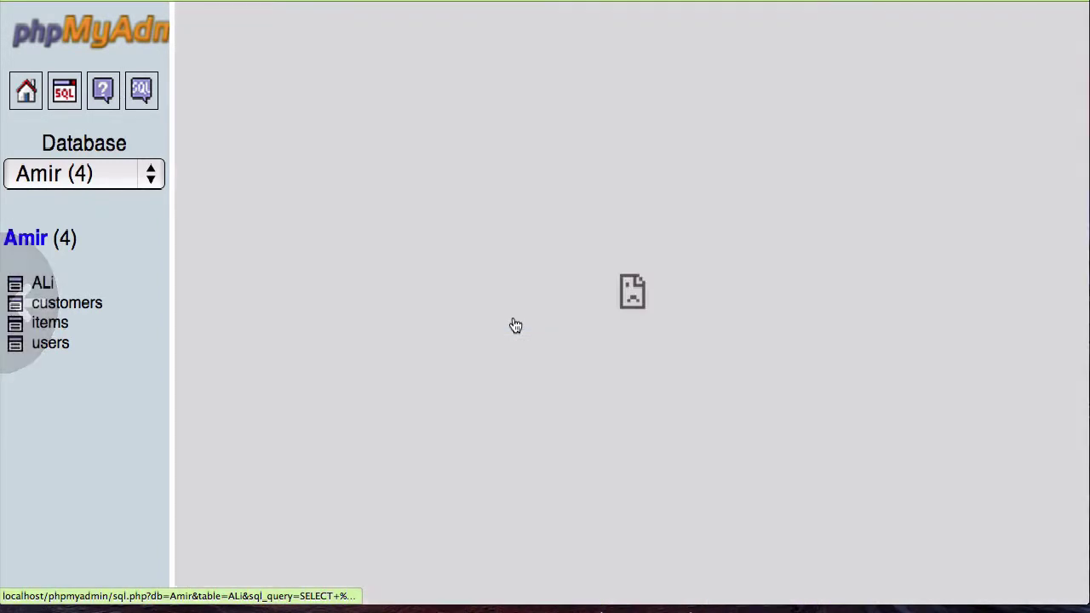
{"action": "scroll", "coordinate": [383, 150], "scroll_direction": "left", "scroll_amount": 5}
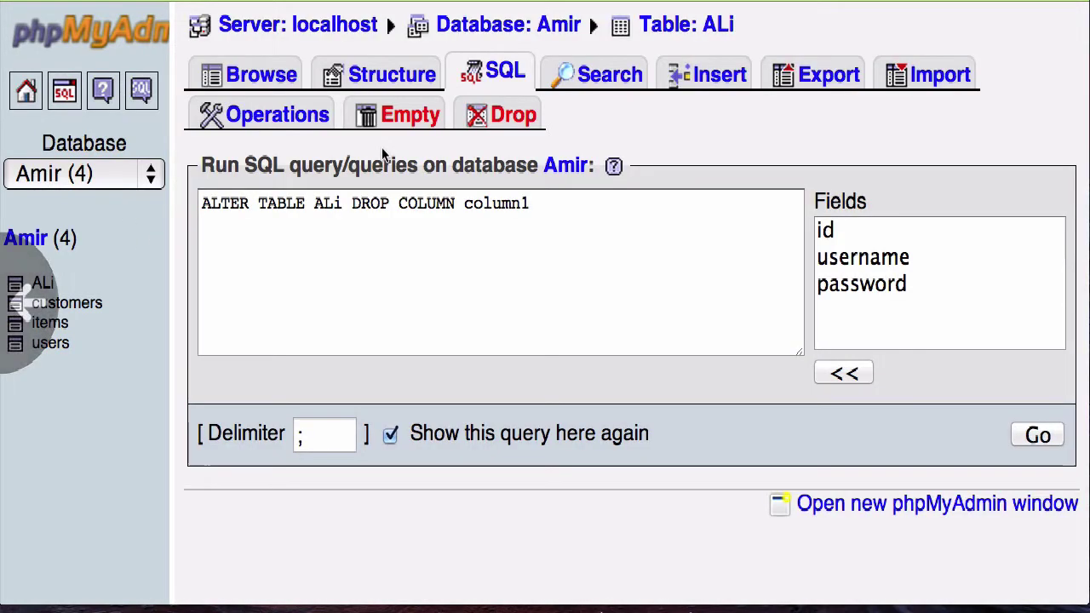
Replace ALi's default SELECT query with 'RENAME TABLE ALi TO Hossein'
{"action": "left_click", "coordinate": [514, 81]}
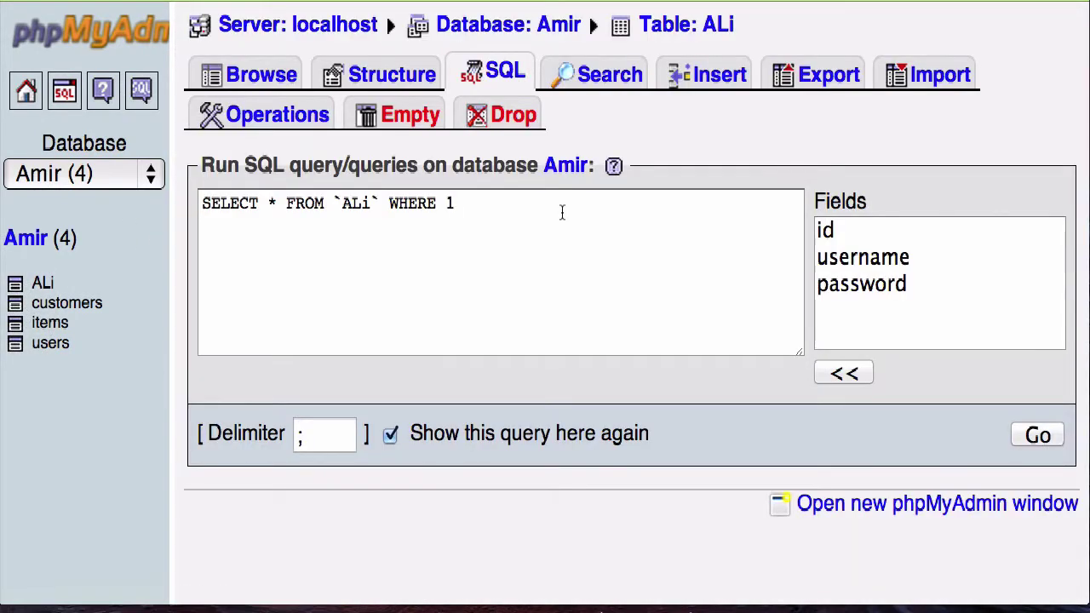
{"action": "left_click_drag", "start_coordinate": [551, 205], "coordinate": [312, 205]}
{"action": "left_click", "coordinate": [312, 204]}
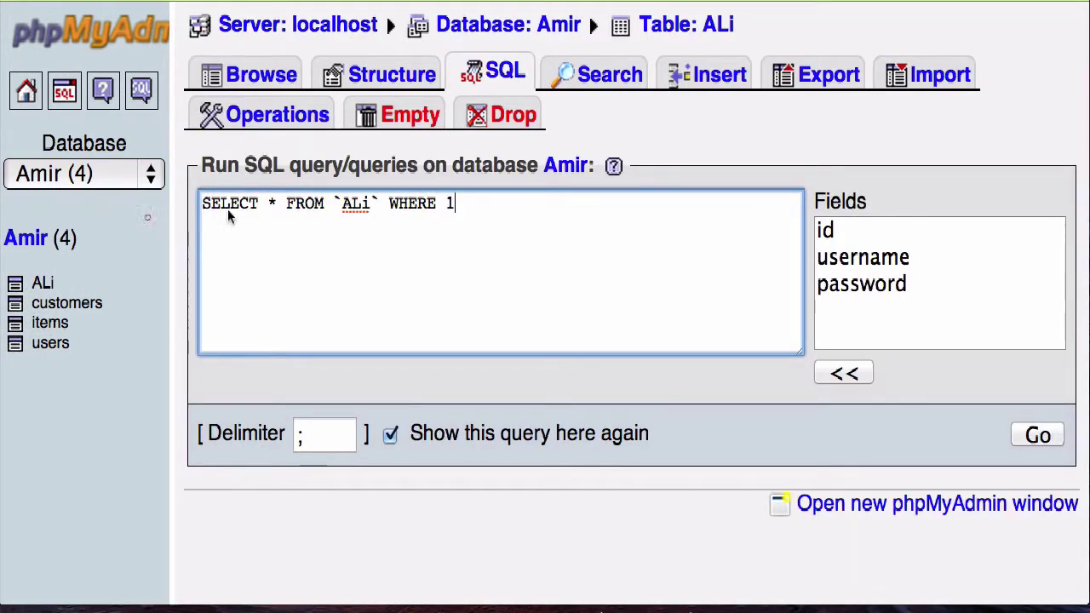
{"action": "left_click_drag", "start_coordinate": [482, 212], "coordinate": [195, 179]}
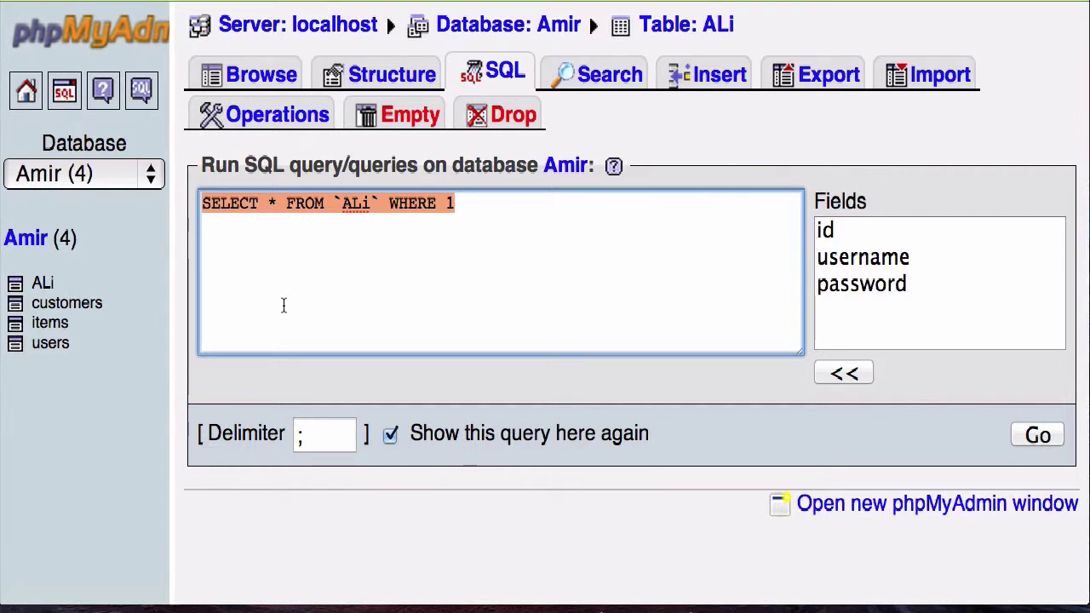
{"action": "type", "text": "R"}
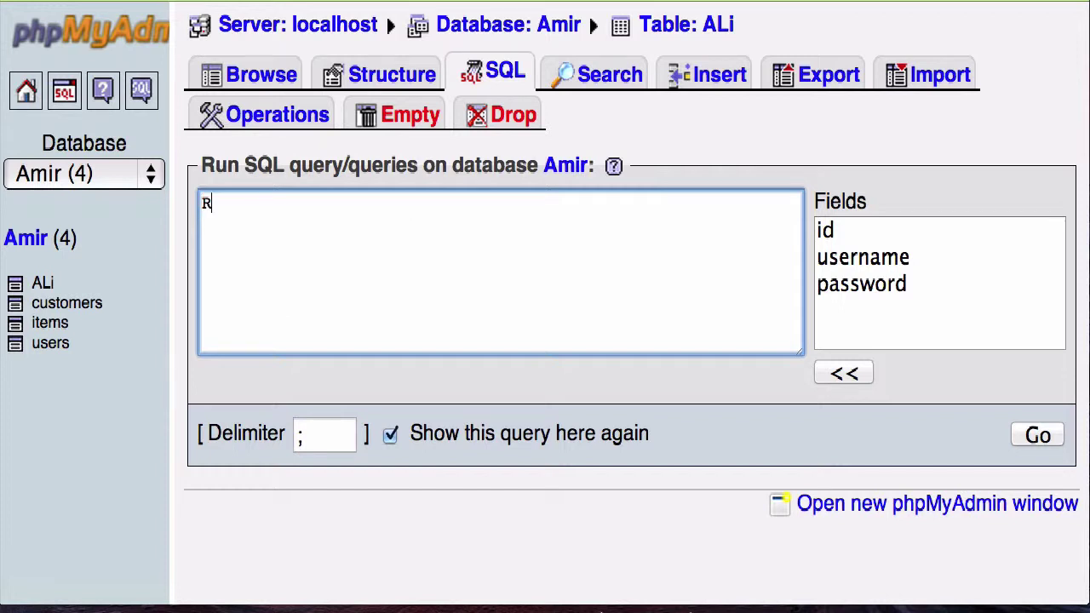
{"action": "type", "text": "A"}
{"action": "key", "text": "BackSpace"}
{"action": "type", "text": "ENAM"}
{"action": "type", "text": "E TABL"}
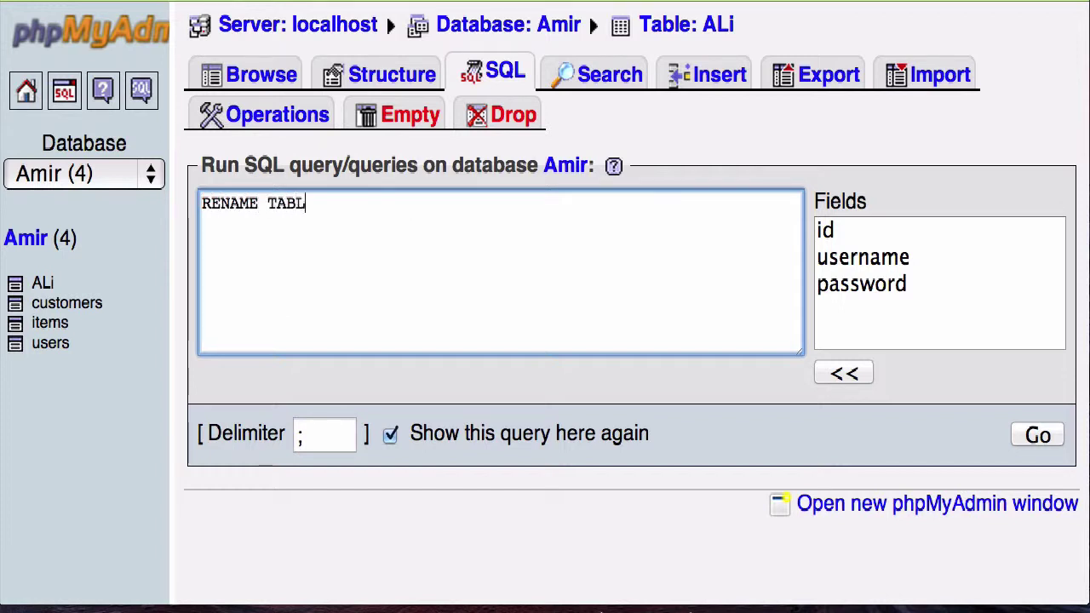
{"action": "type", "text": "E "}
{"action": "type", "text": "AL"}
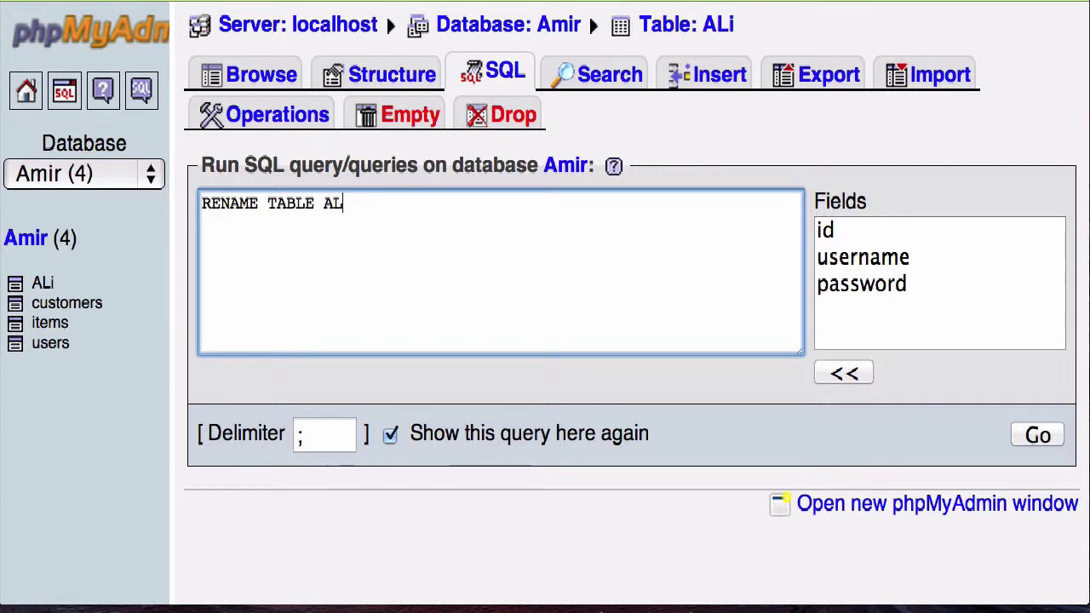
{"action": "type", "text": "i"}
{"action": "type", "text": " TO "}
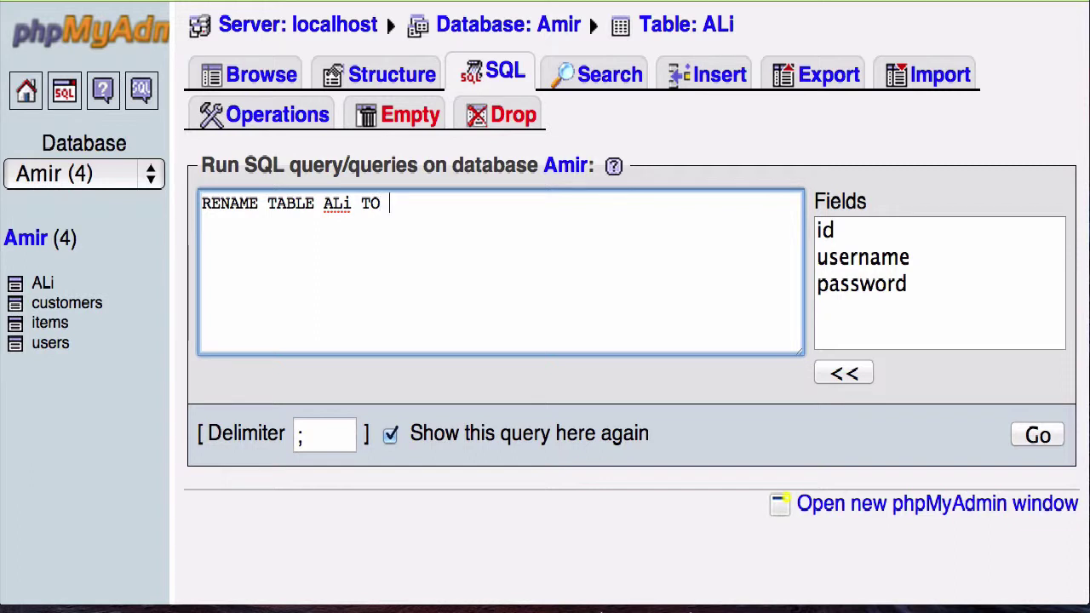
{"action": "type", "text": "Hos"}
{"action": "type", "text": "sein"}
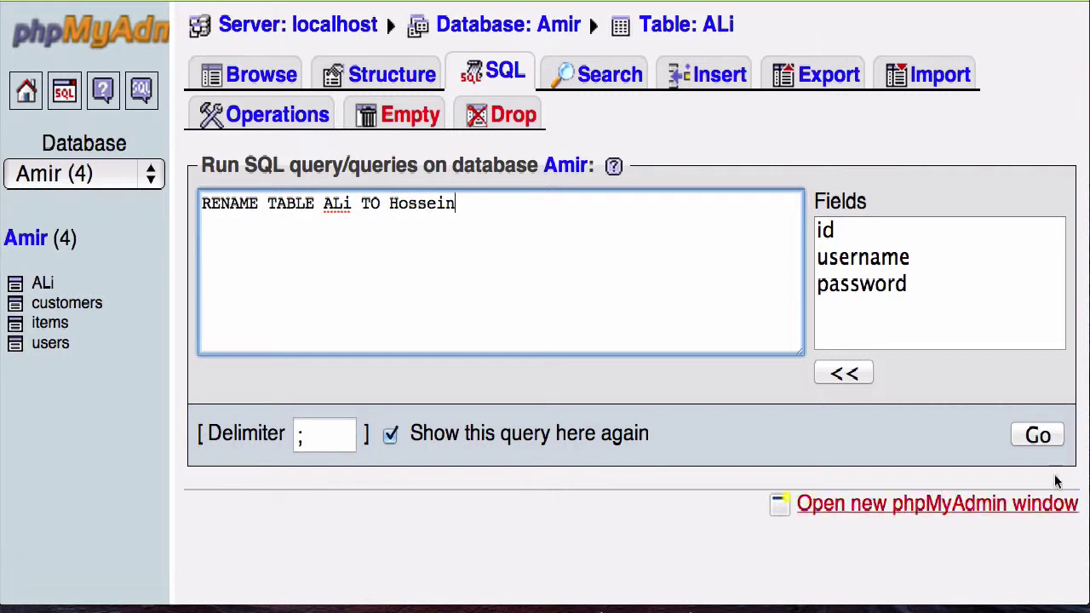
Run the rename to Hossein, then go to an empty SQL page for database Amir
{"action": "left_click", "coordinate": [1040, 436]}
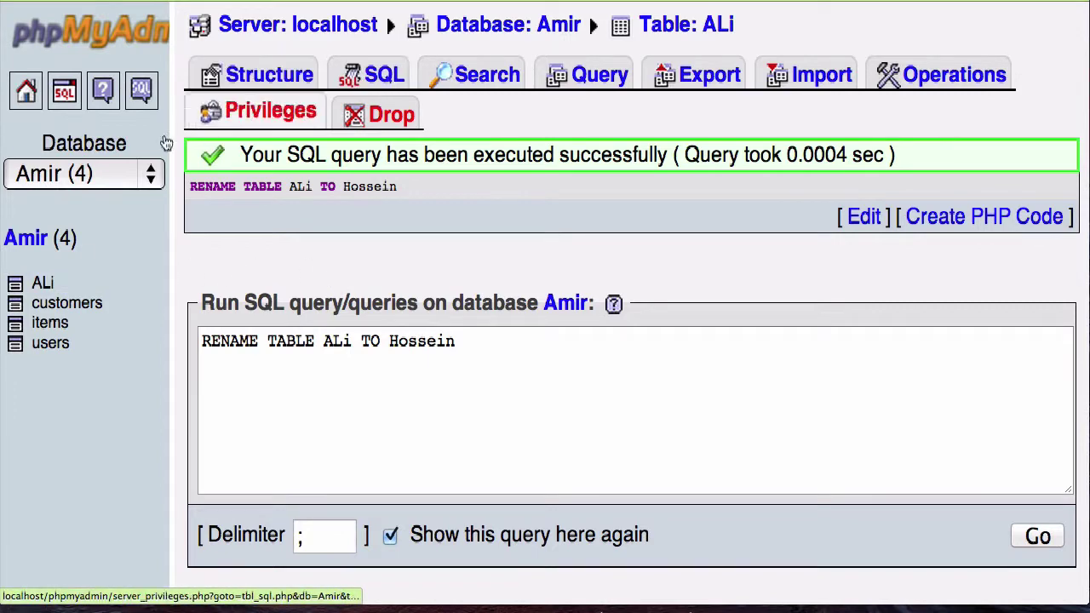
{"action": "left_click", "coordinate": [43, 238]}
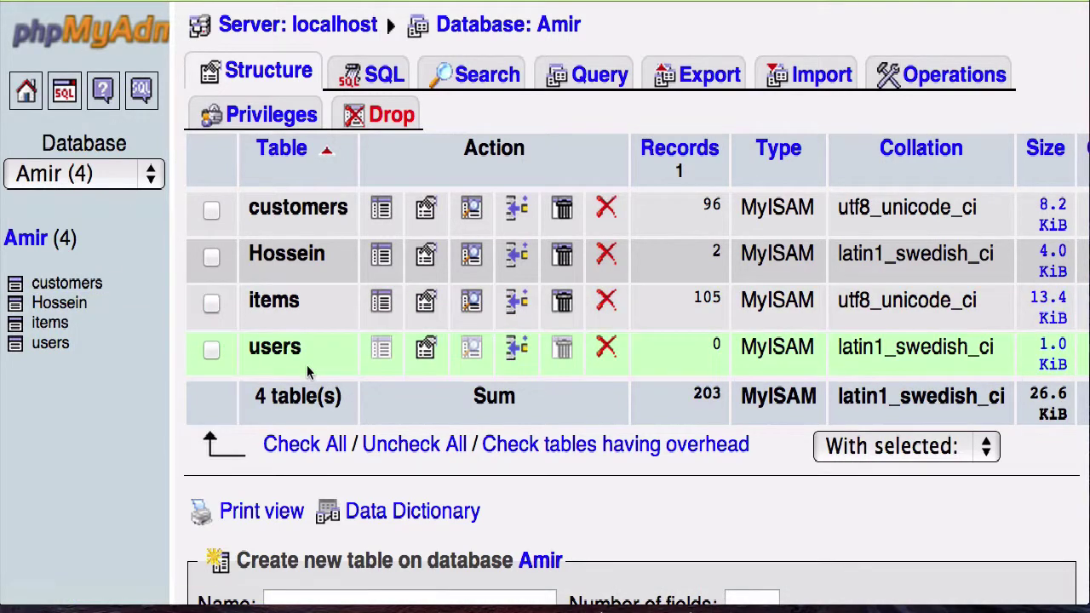
{"action": "left_click", "coordinate": [385, 76]}
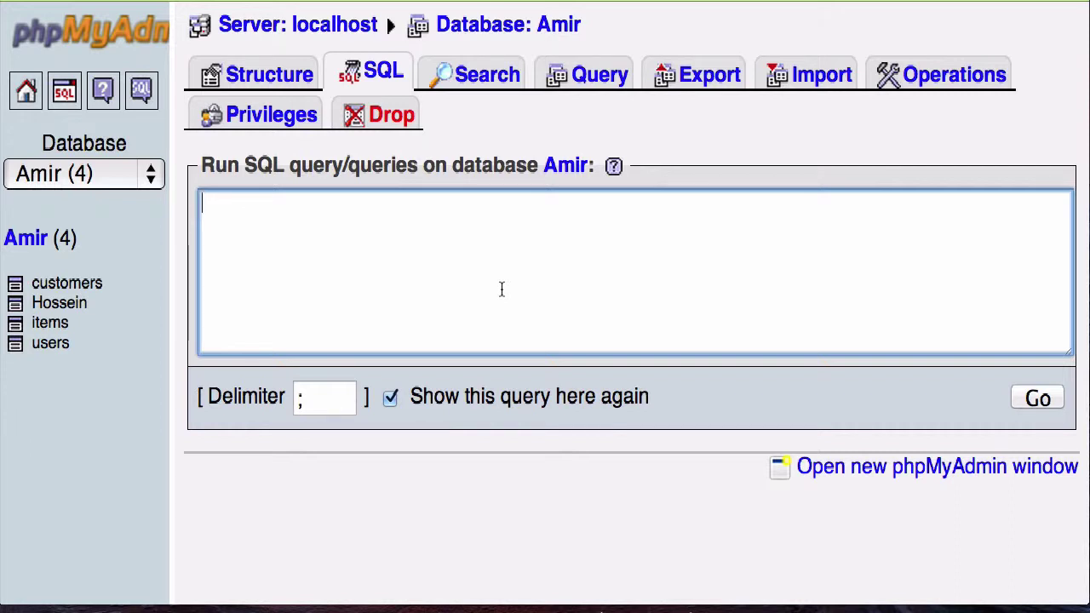
Run and confirm 'DROP TABLE Hossein', leaving Amir with customers, items and users
{"action": "type", "text": "DROP"}
{"action": "type", "text": " TABLE "}
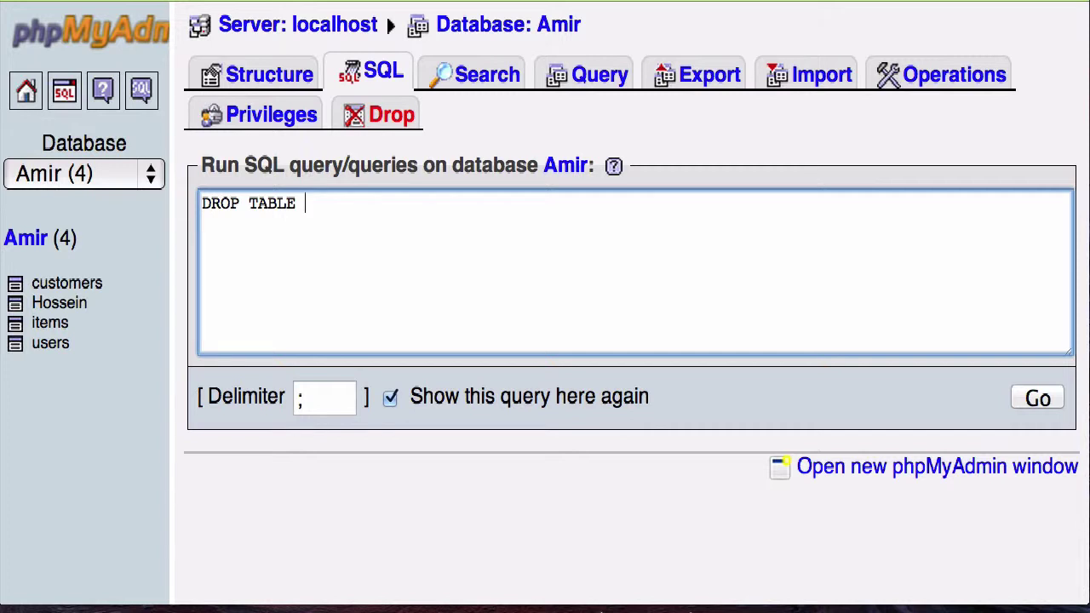
{"action": "type", "text": "H"}
{"action": "type", "text": "ossein"}
{"action": "type", "text": ";"}
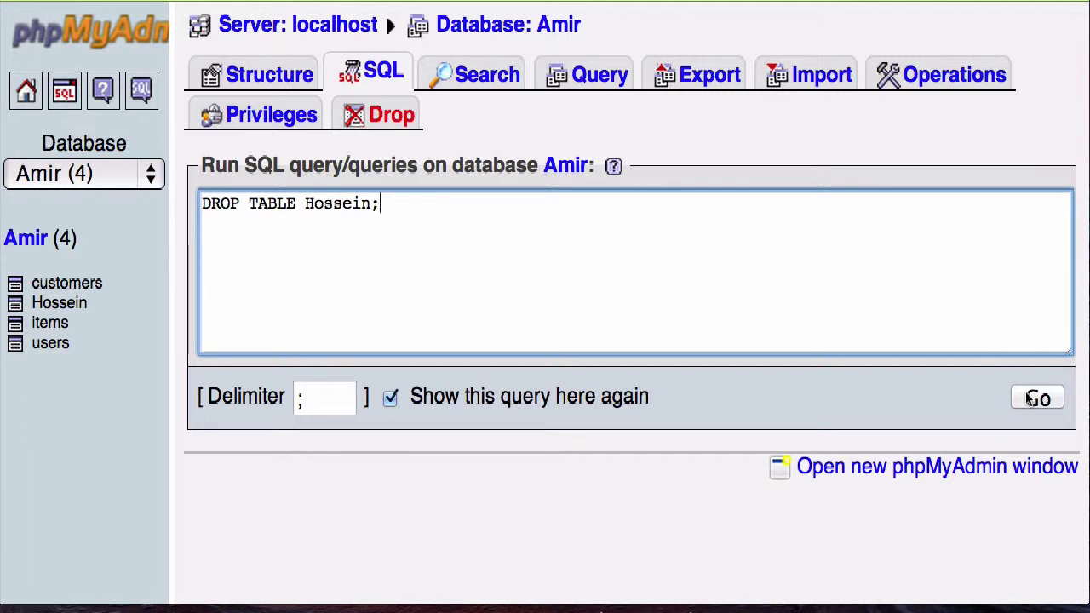
{"action": "key", "text": "BackSpace"}
{"action": "left_click", "coordinate": [1039, 400]}
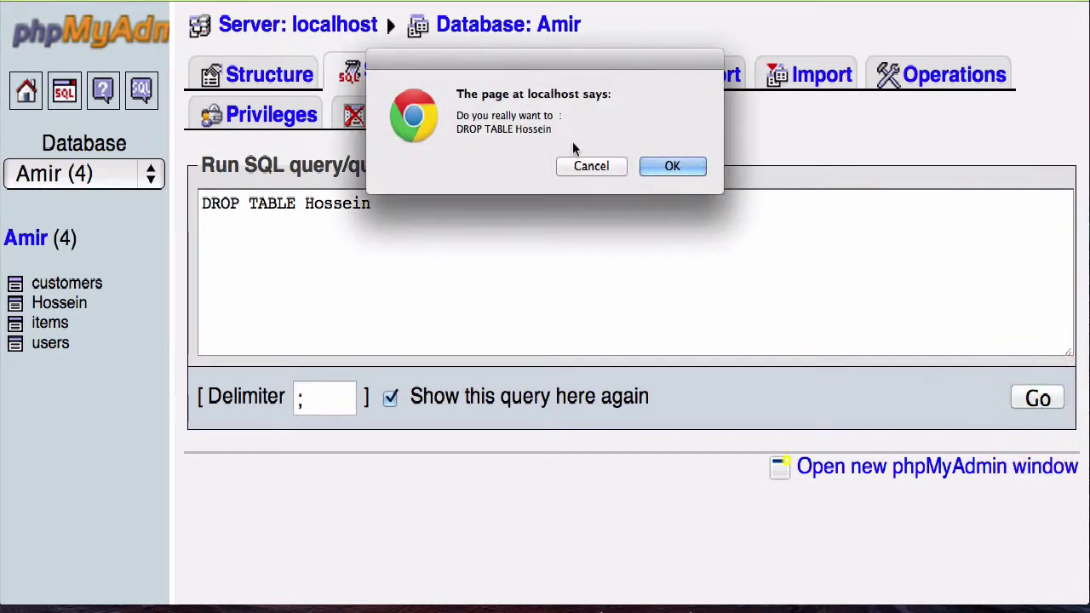
{"action": "left_click", "coordinate": [669, 165]}
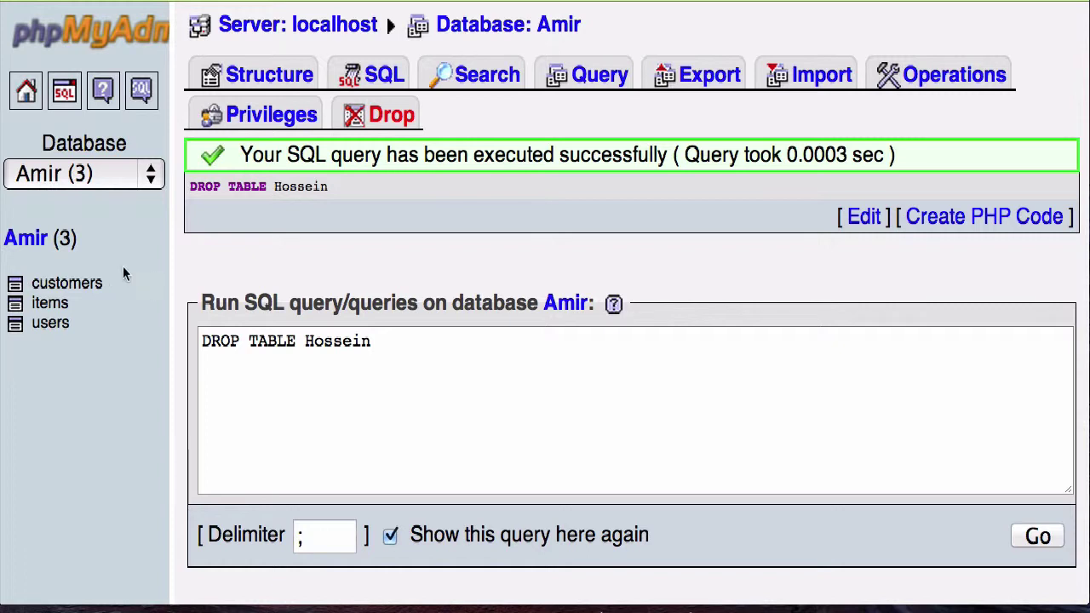
{"action": "left_click", "coordinate": [360, 376]}
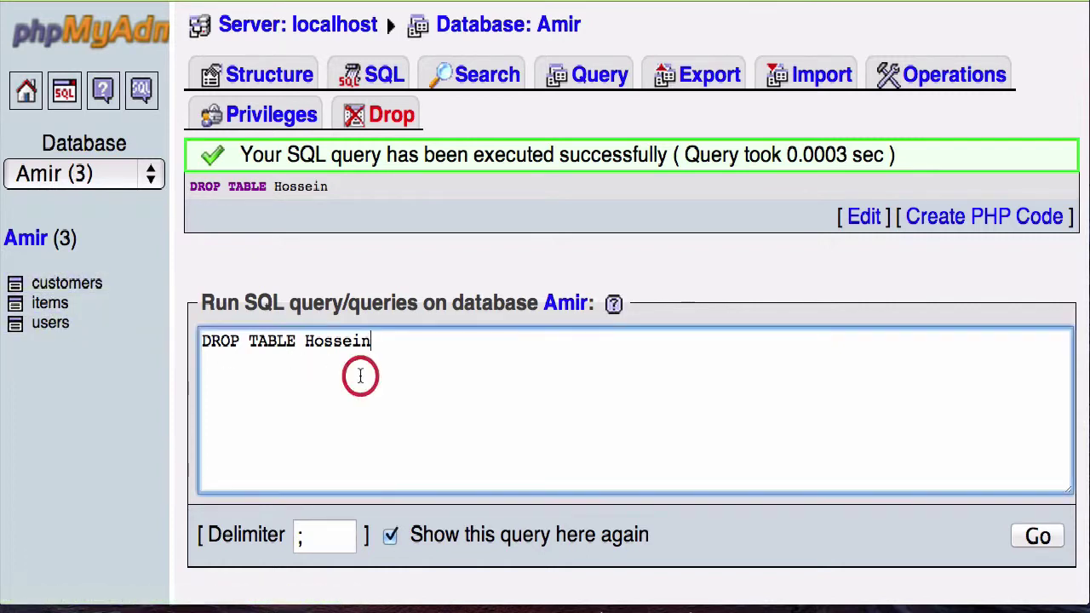